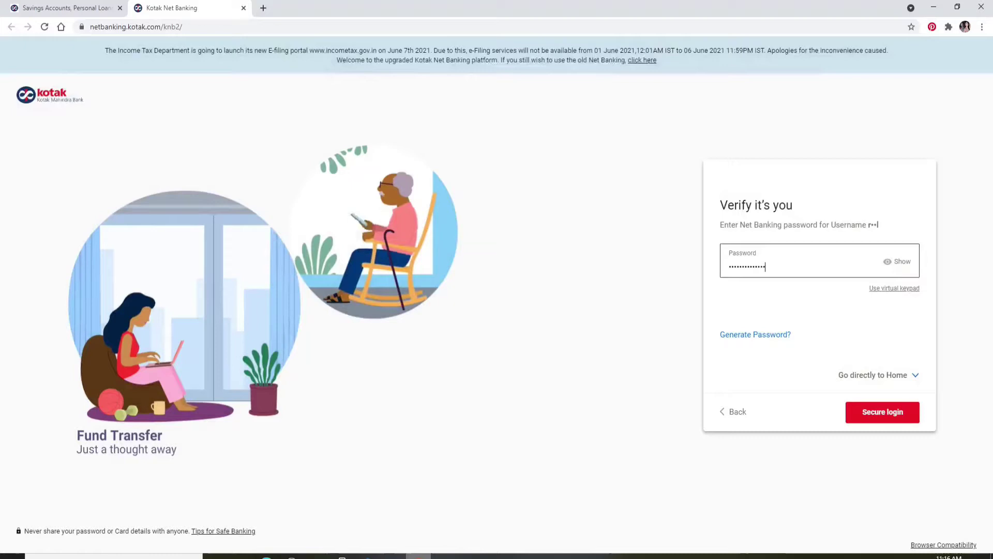
{"action": "left_click", "coordinate": [190, 30]}
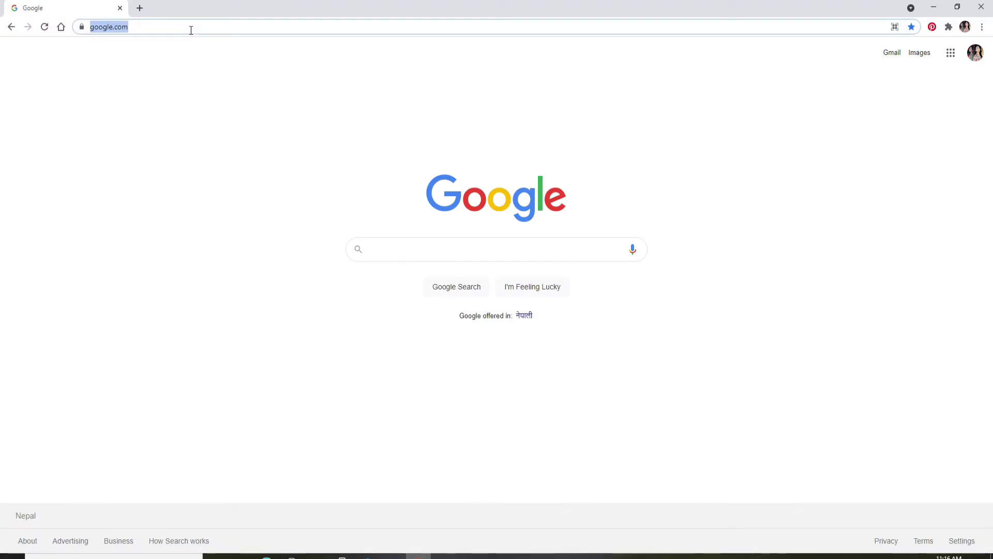
{"action": "type", "text": "www.key.com"}
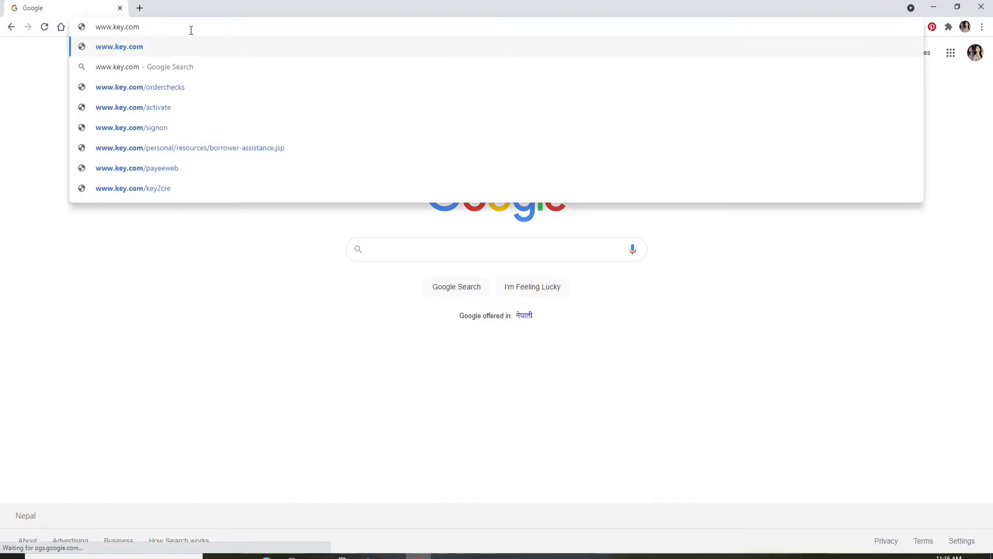
{"action": "key", "text": "Return"}
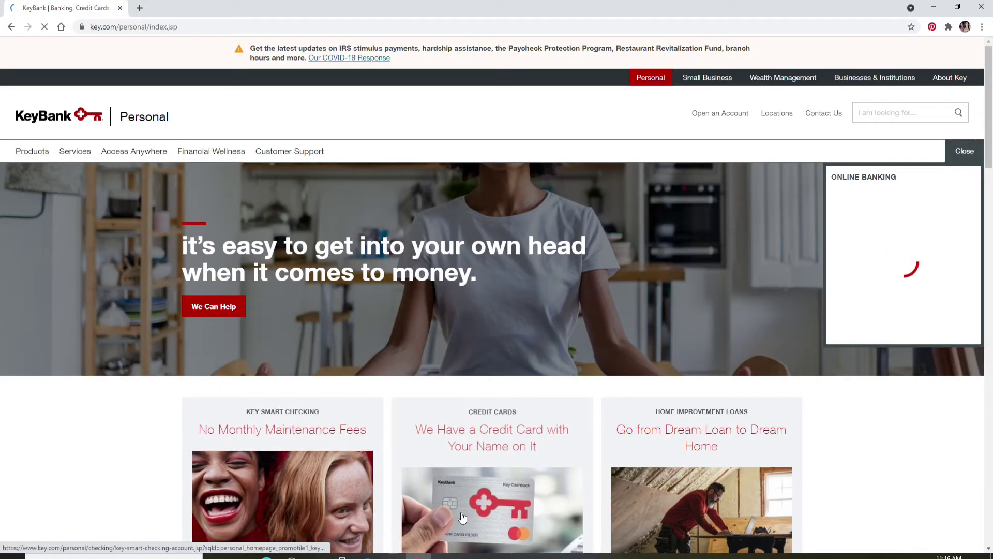
{"action": "scroll", "coordinate": [542, 279], "scroll_direction": "down", "scroll_amount": 3}
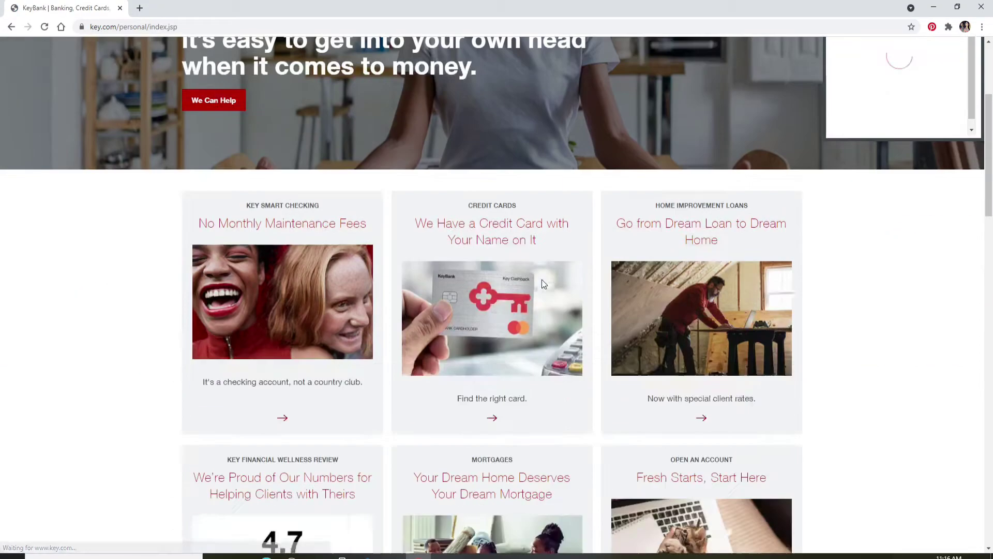
{"action": "scroll", "coordinate": [542, 280], "scroll_direction": "down", "scroll_amount": 5}
{"action": "scroll", "coordinate": [542, 279], "scroll_direction": "up", "scroll_amount": 3}
{"action": "scroll", "coordinate": [541, 279], "scroll_direction": "up", "scroll_amount": 4}
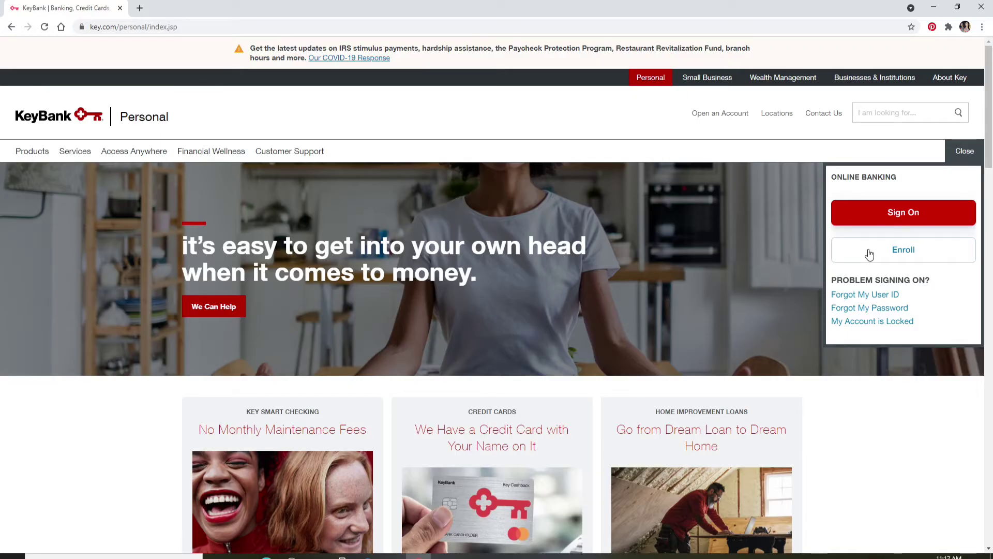
- Enter the user ID on Secure Sign On, leaving 'Save user ID and remember this device' unchecked
{"action": "left_click", "coordinate": [911, 217]}
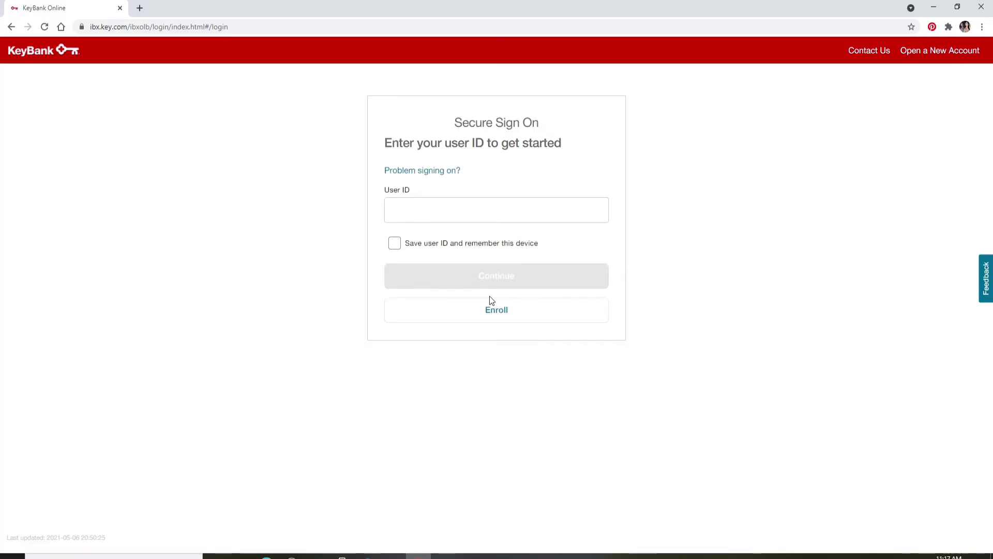
{"action": "left_click", "coordinate": [441, 212]}
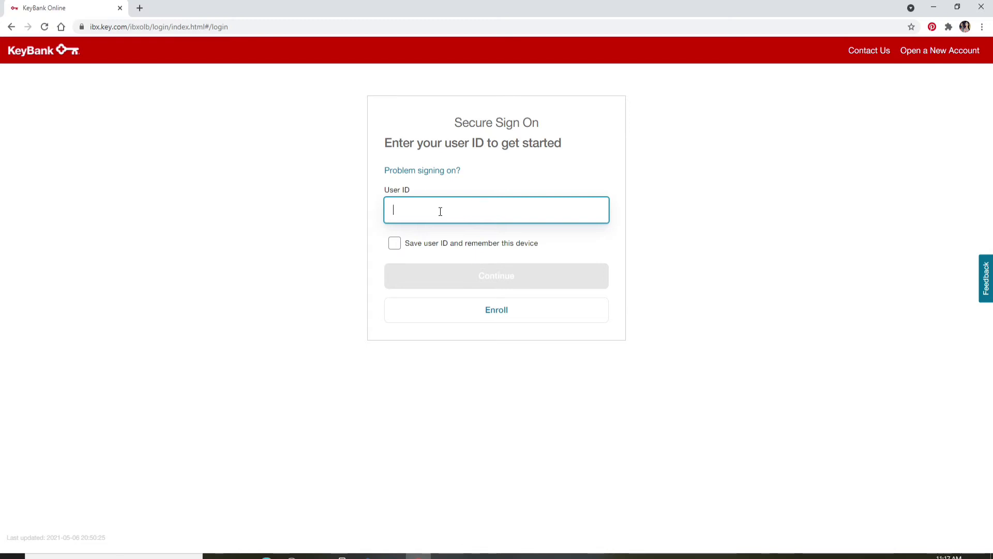
{"action": "type", "text": "rupadulal"}
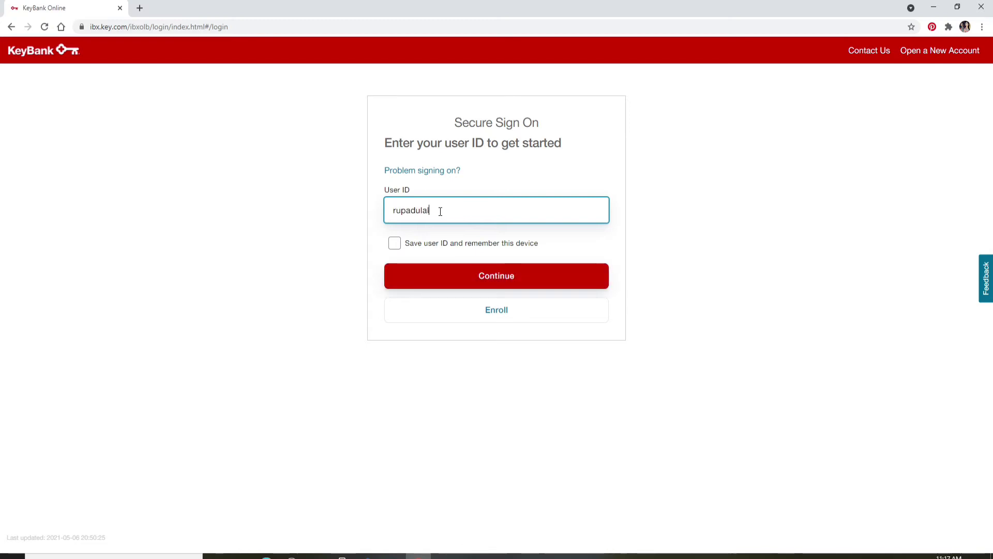
{"action": "type", "text": "123"}
{"action": "left_click", "coordinate": [394, 244]}
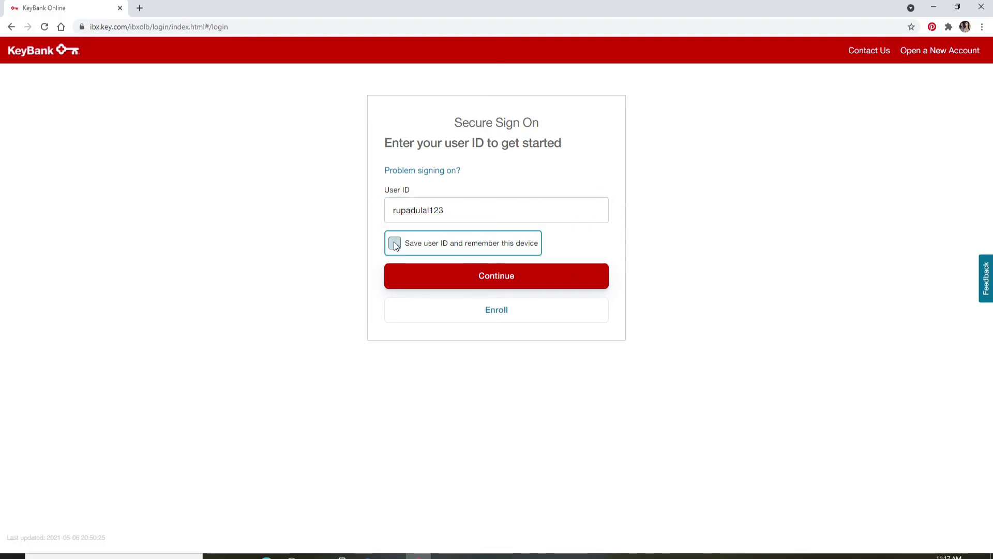
{"action": "left_click", "coordinate": [394, 244]}
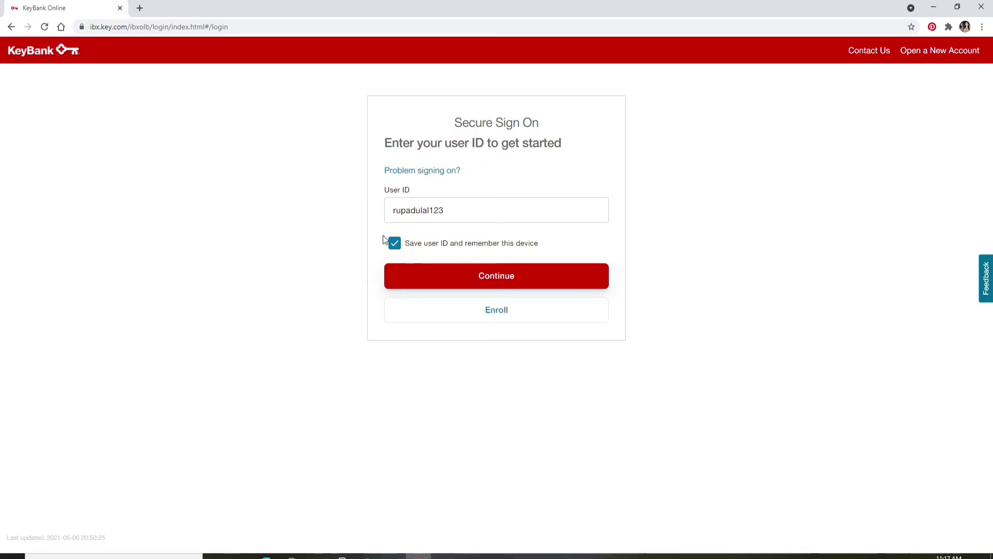
{"action": "left_click", "coordinate": [394, 245]}
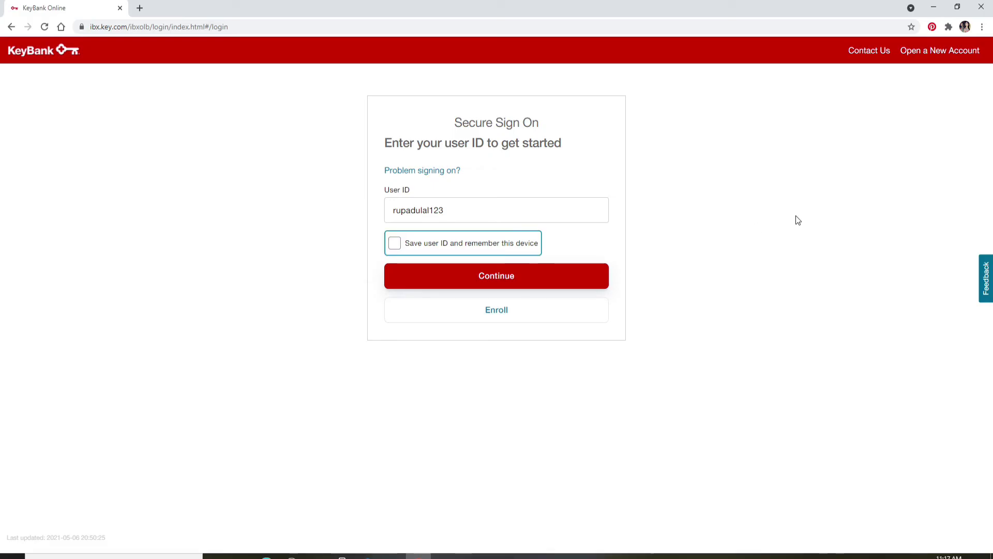
- Continue past the user ID to the password step
{"action": "left_click", "coordinate": [500, 276]}
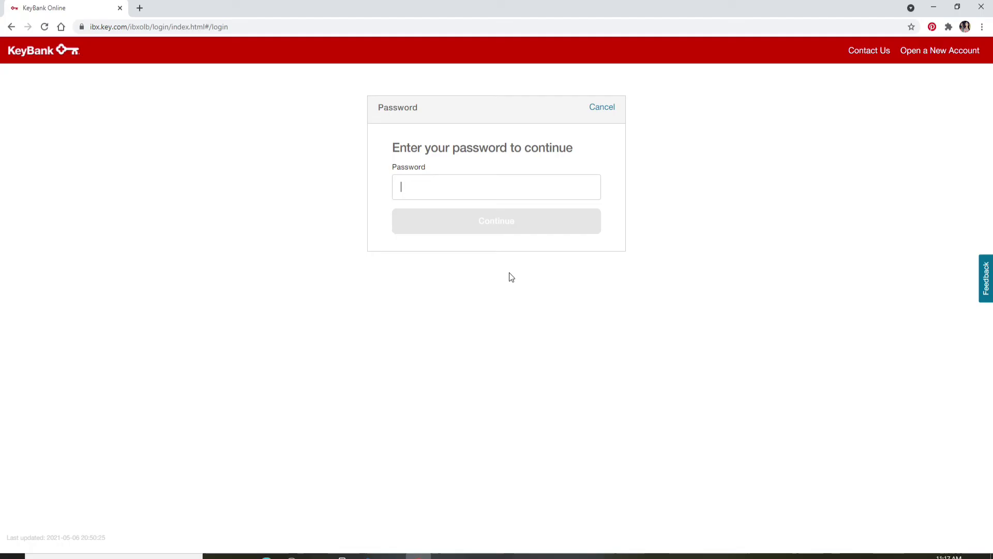
{"action": "type", "text": "•••••"}
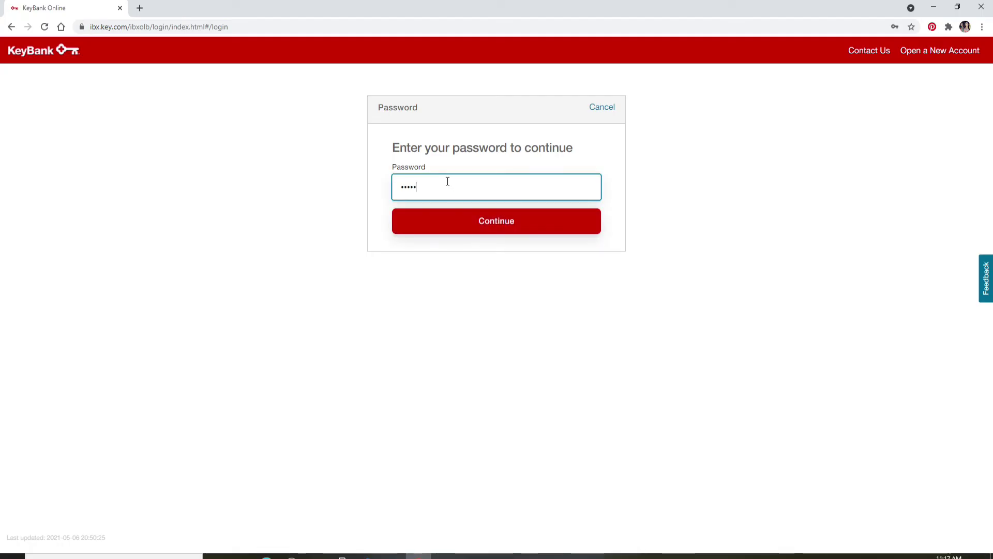
{"action": "type", "text": "••••••"}
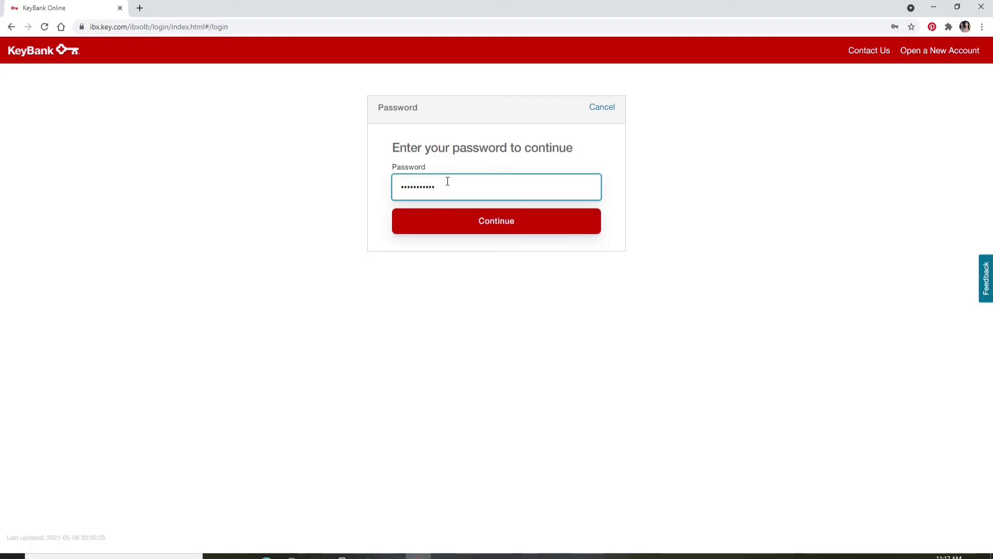